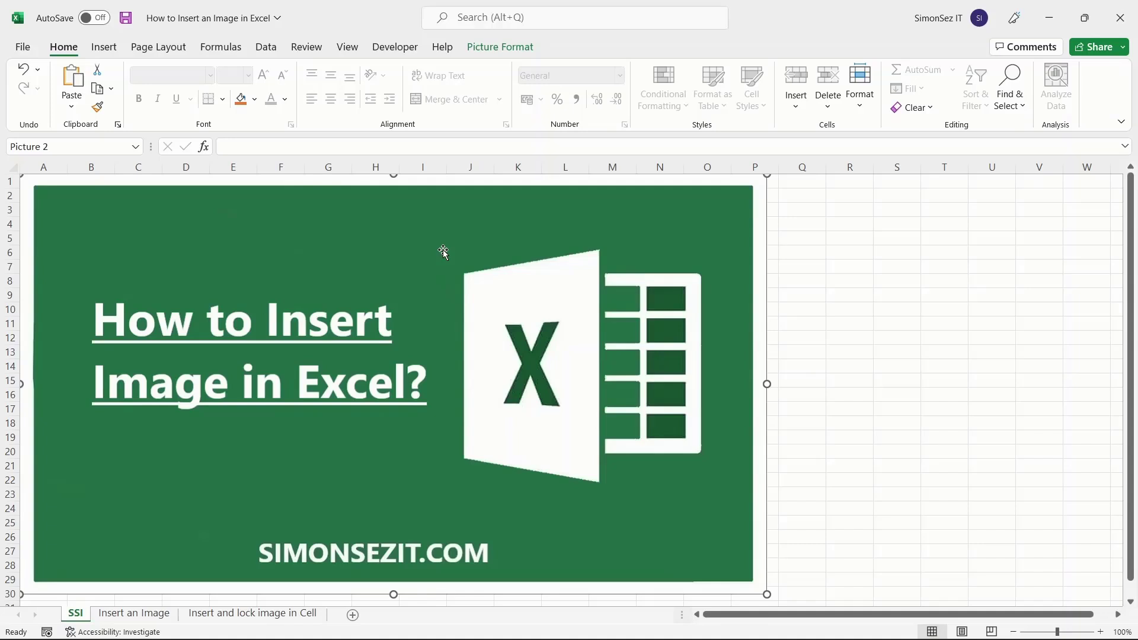
Step: Switch to the 'Insert an Image' sheet containing the Simon Sez IT logo
click(134, 615)
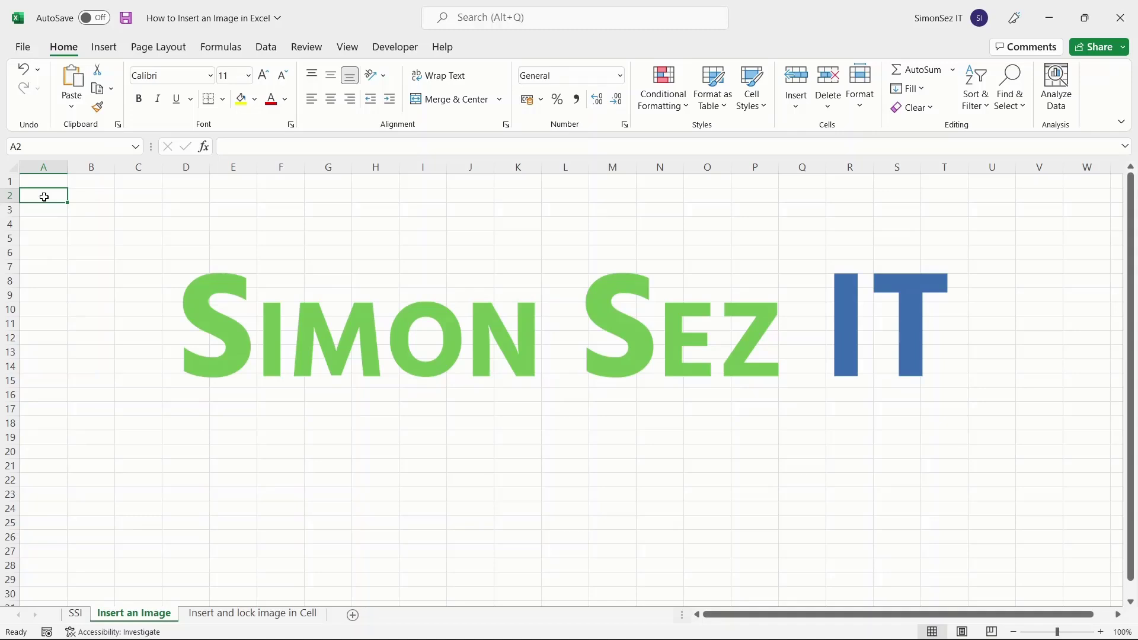
Step: On the Insert ribbon, open the Illustrations > Pictures sources list
click(102, 49)
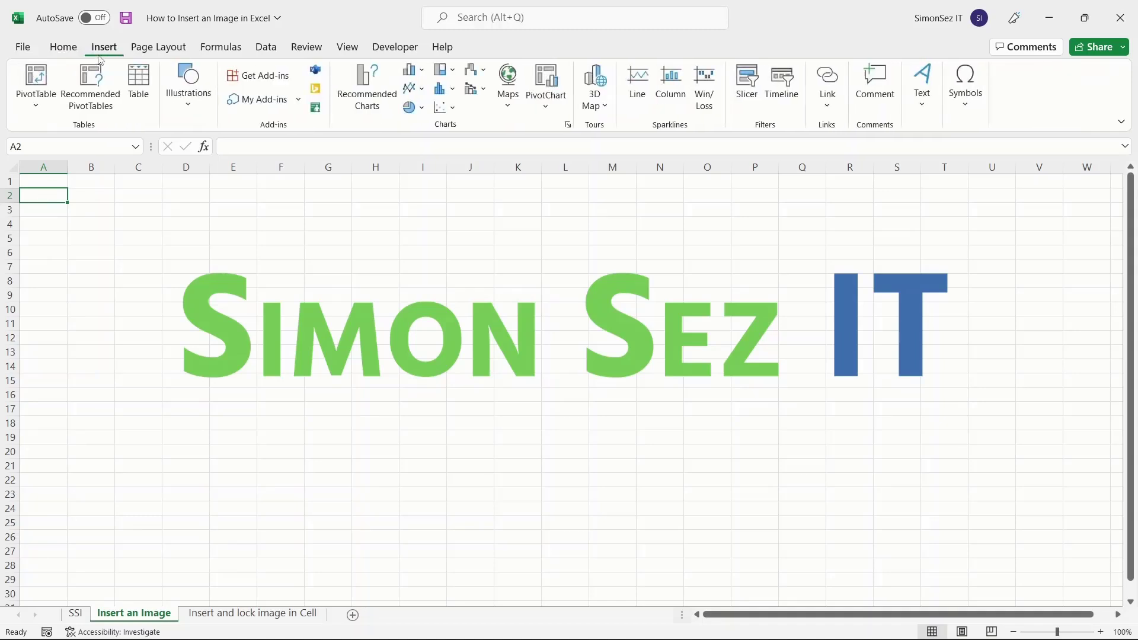
click(190, 104)
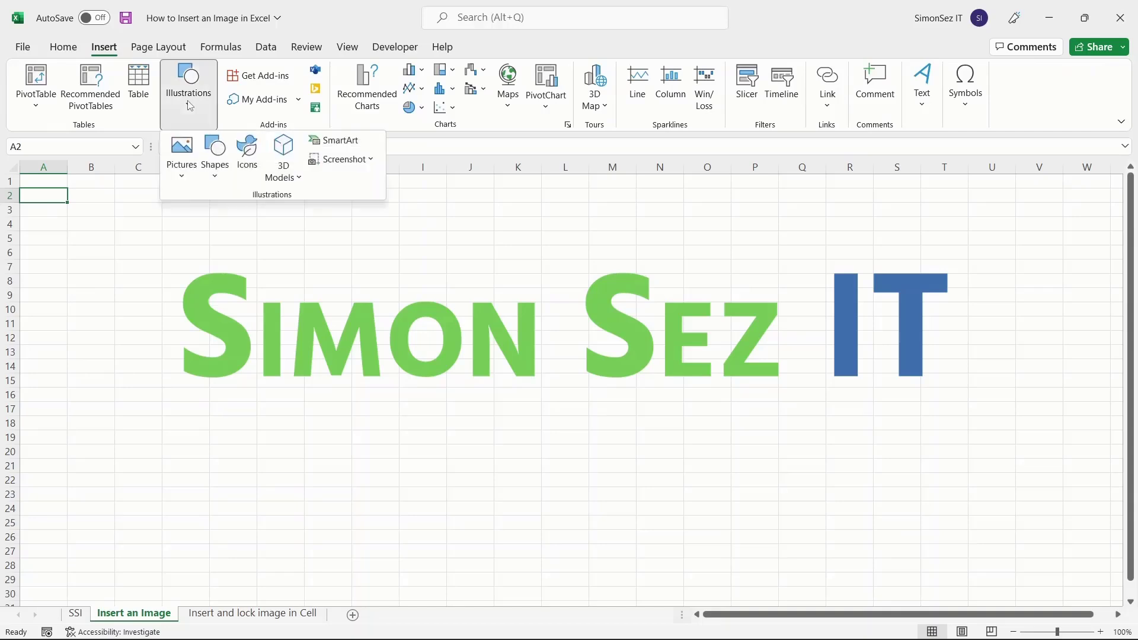
click(182, 172)
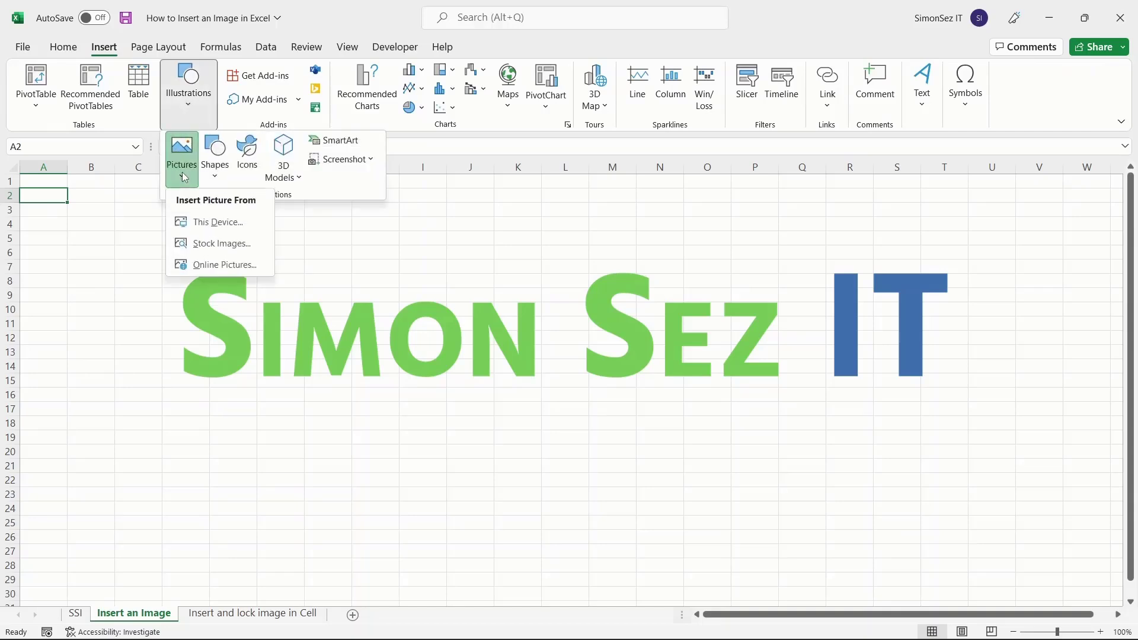
Step: Cancel the This Device file browser, then browse the Stock Images library and close it
click(257, 231)
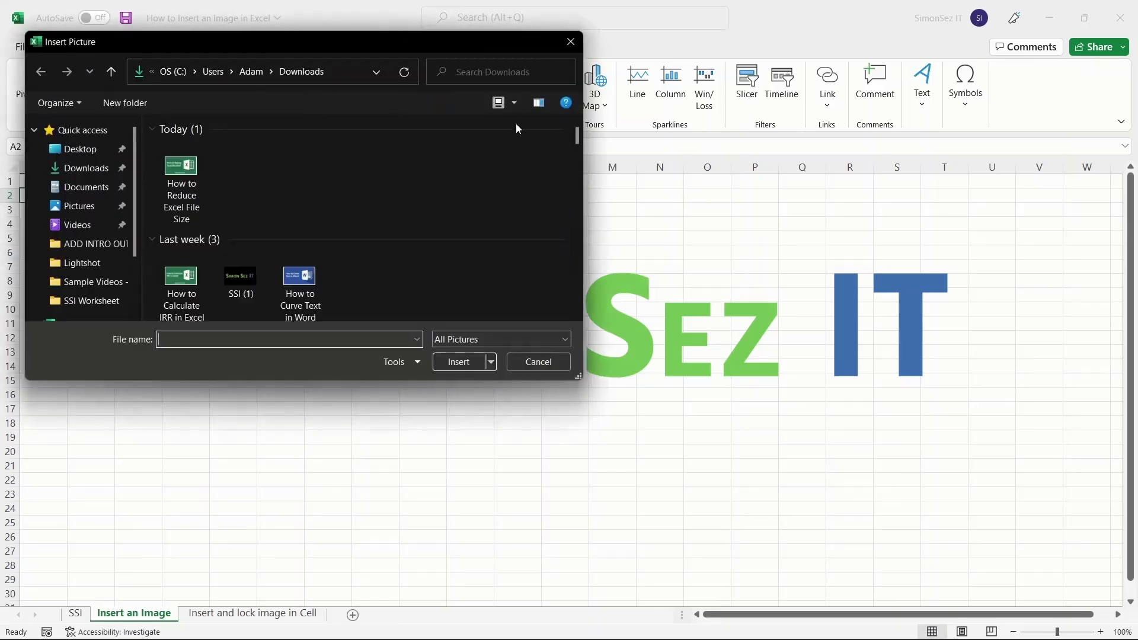
click(570, 38)
click(189, 88)
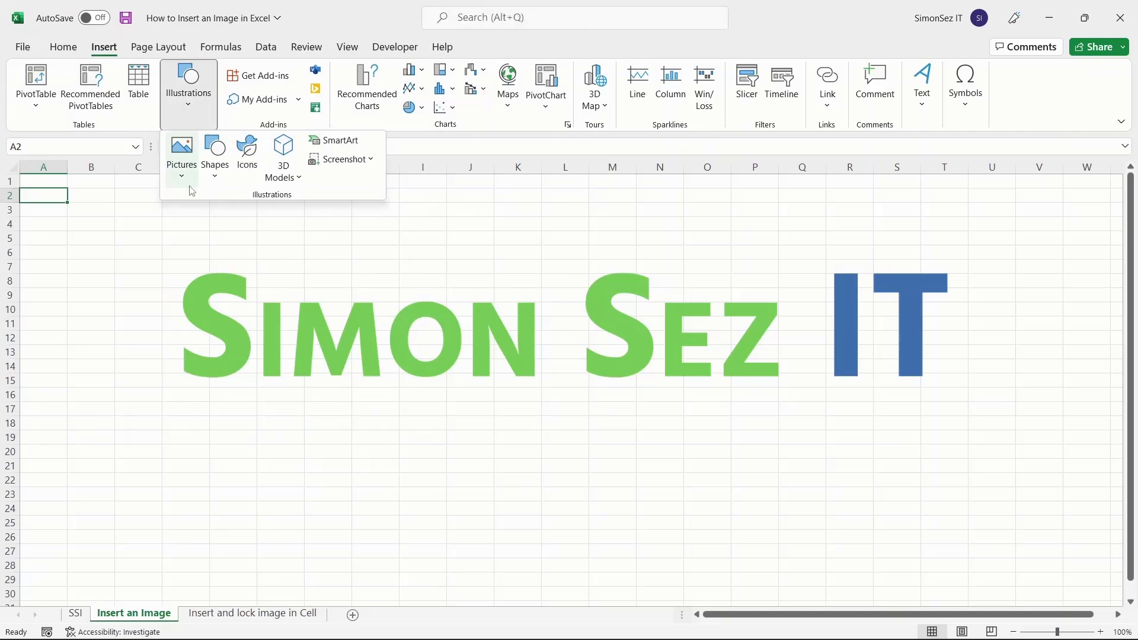
click(182, 166)
click(247, 244)
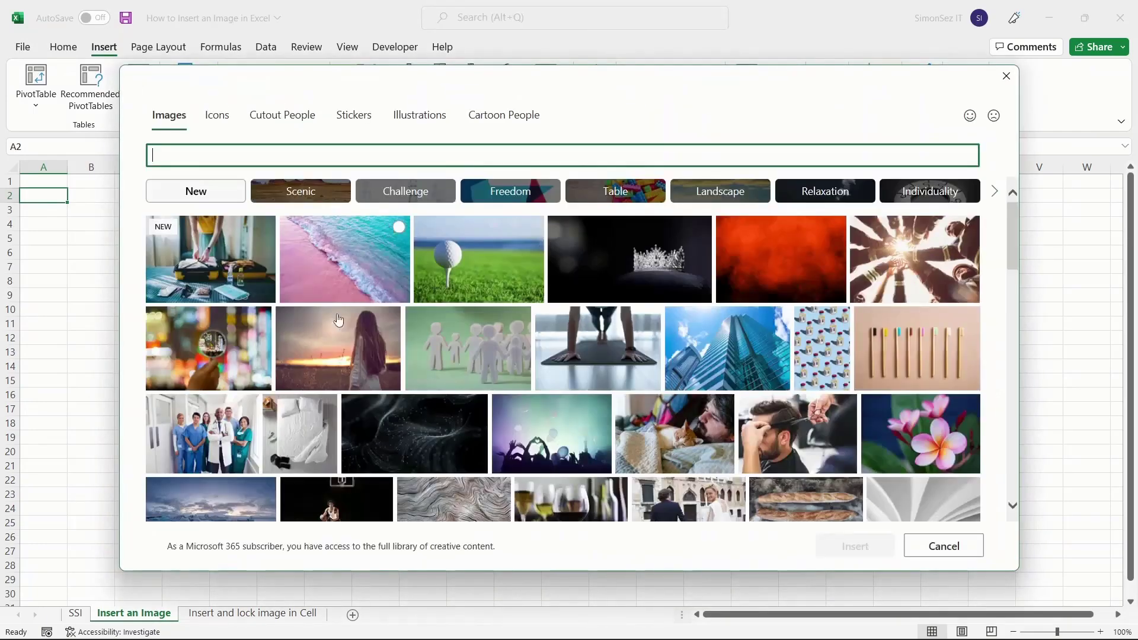
scroll(580, 344, down, 3)
scroll(579, 345, down, 2)
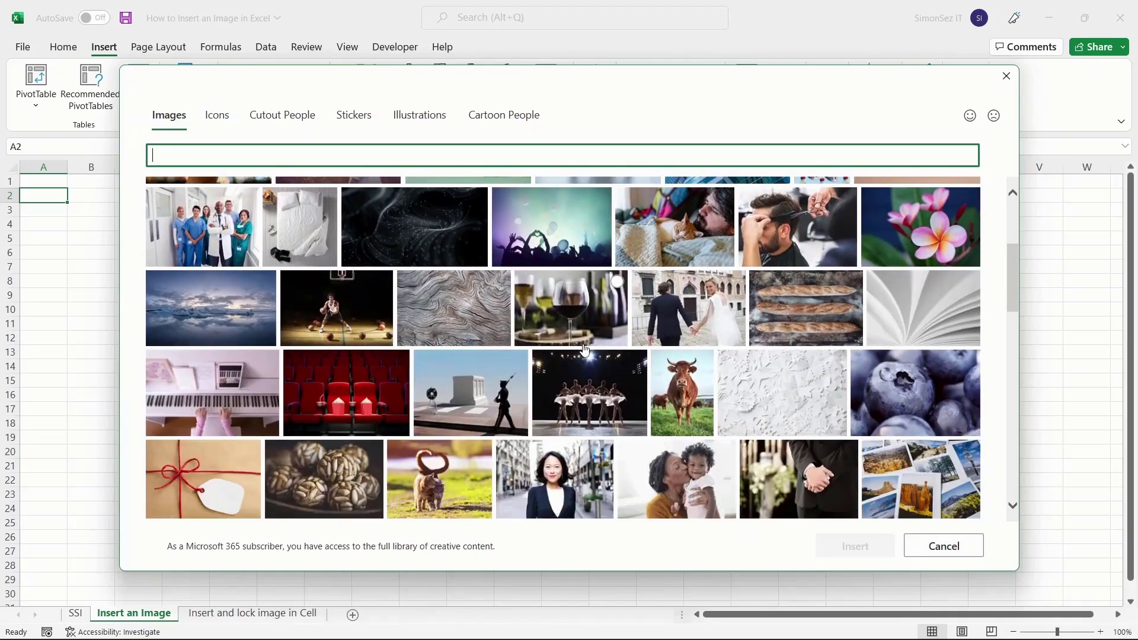
scroll(587, 351, down, 2)
scroll(587, 351, down, 3)
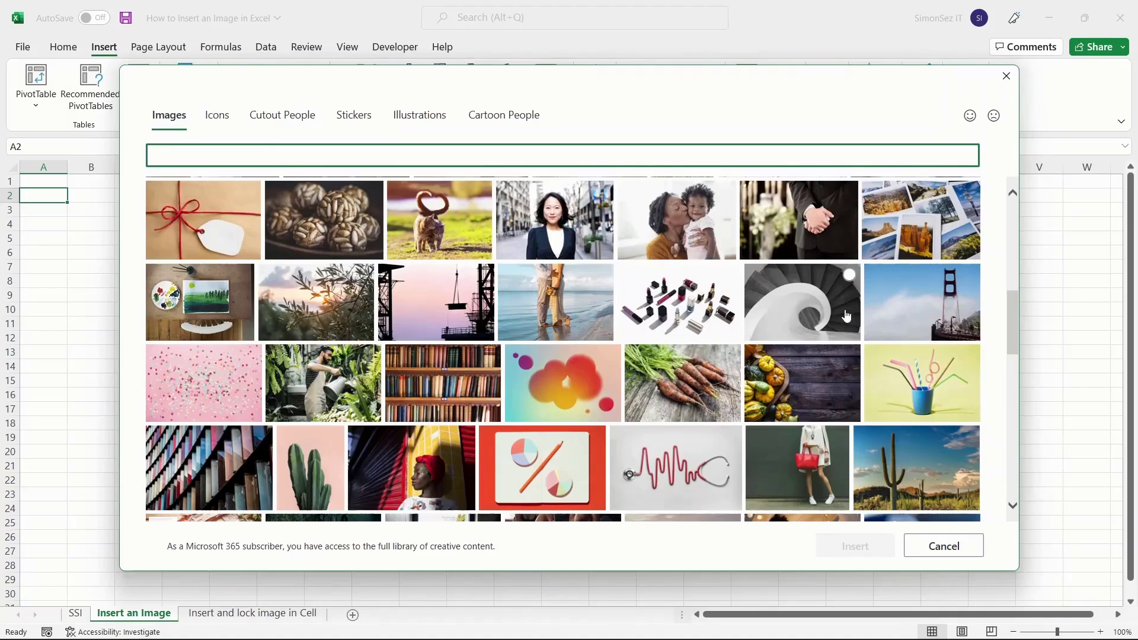
click(1006, 75)
Step: Browse the Online Pictures (Bing) source without inserting anything
click(188, 89)
click(181, 157)
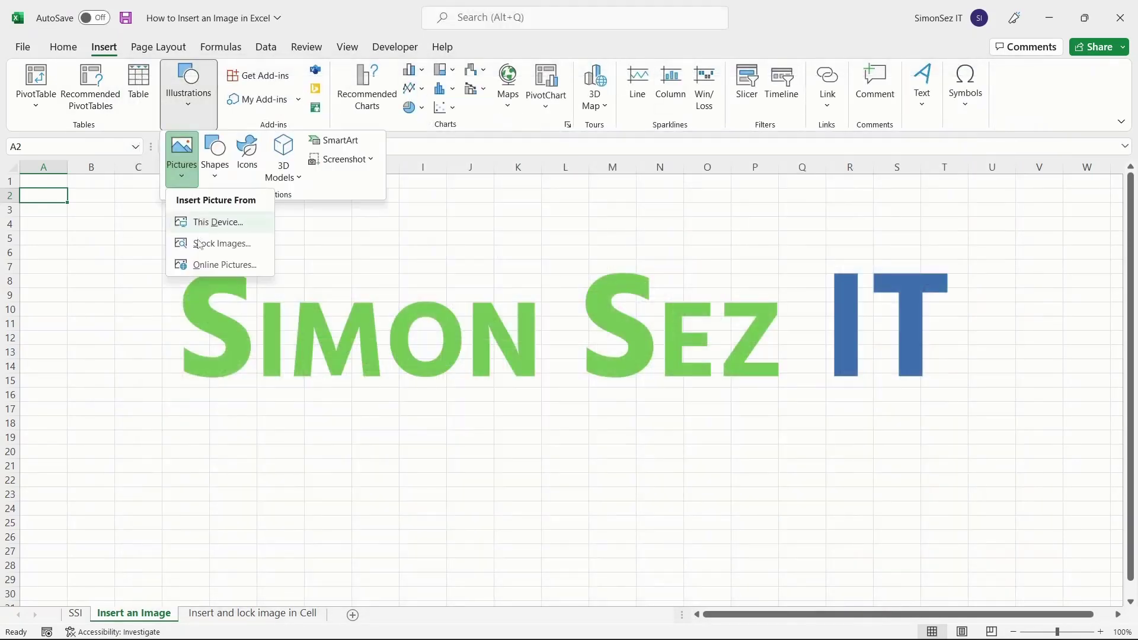
click(225, 265)
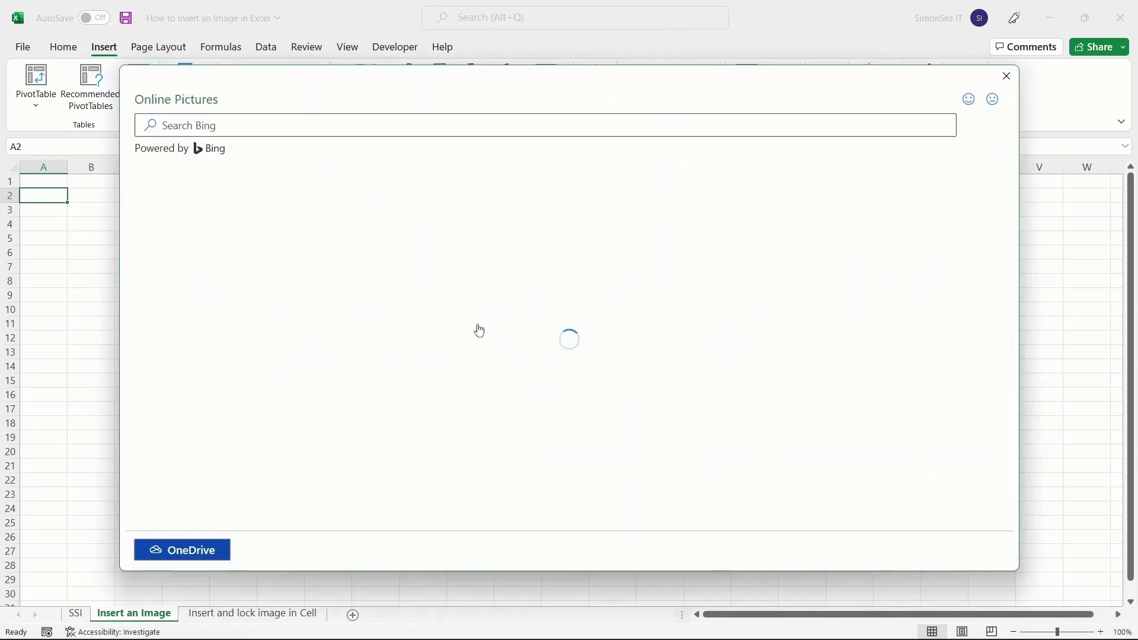
scroll(771, 300, down, 3)
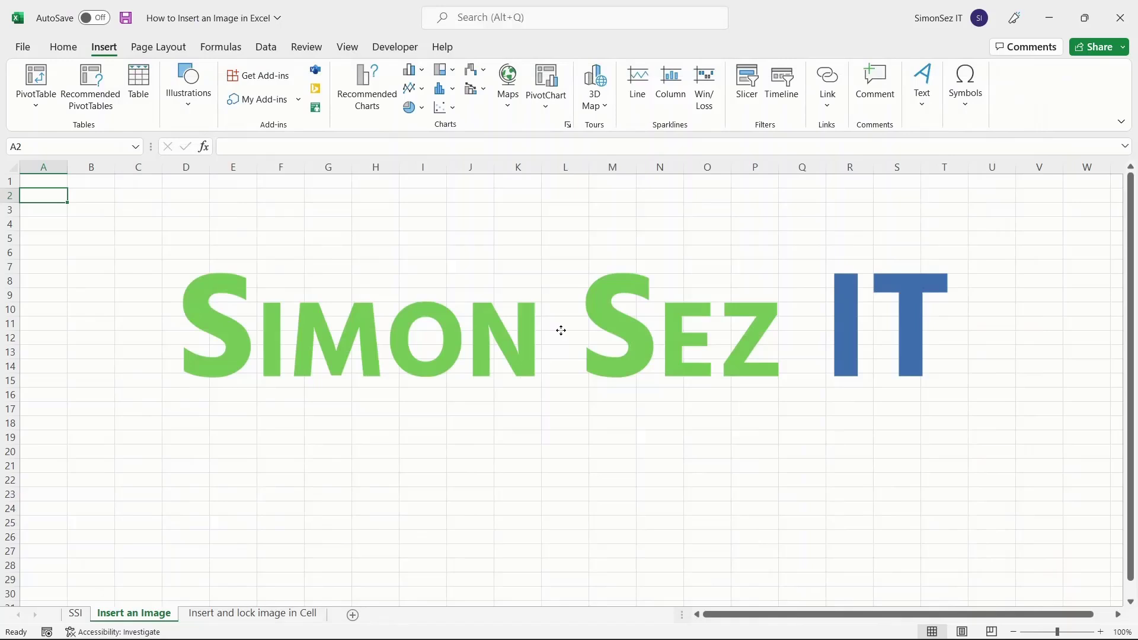
Step: Move the Simon Sez IT logo lower and slightly left, resizing from its corner, then go to 'Insert and lock image in Cell'
click(562, 332)
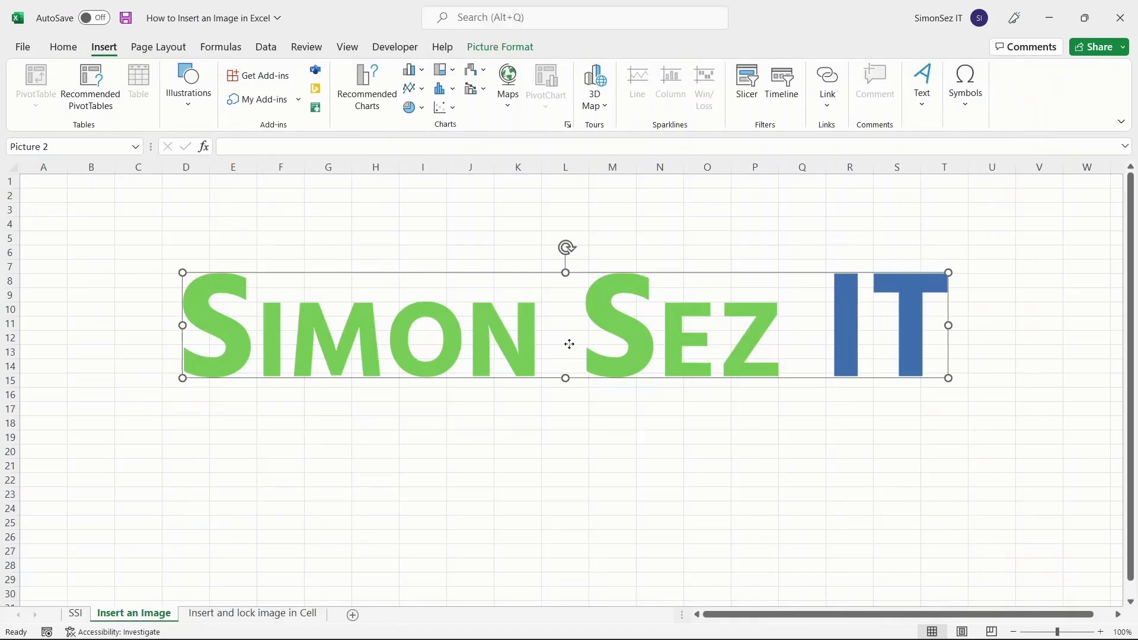
drag(569, 344, 565, 370)
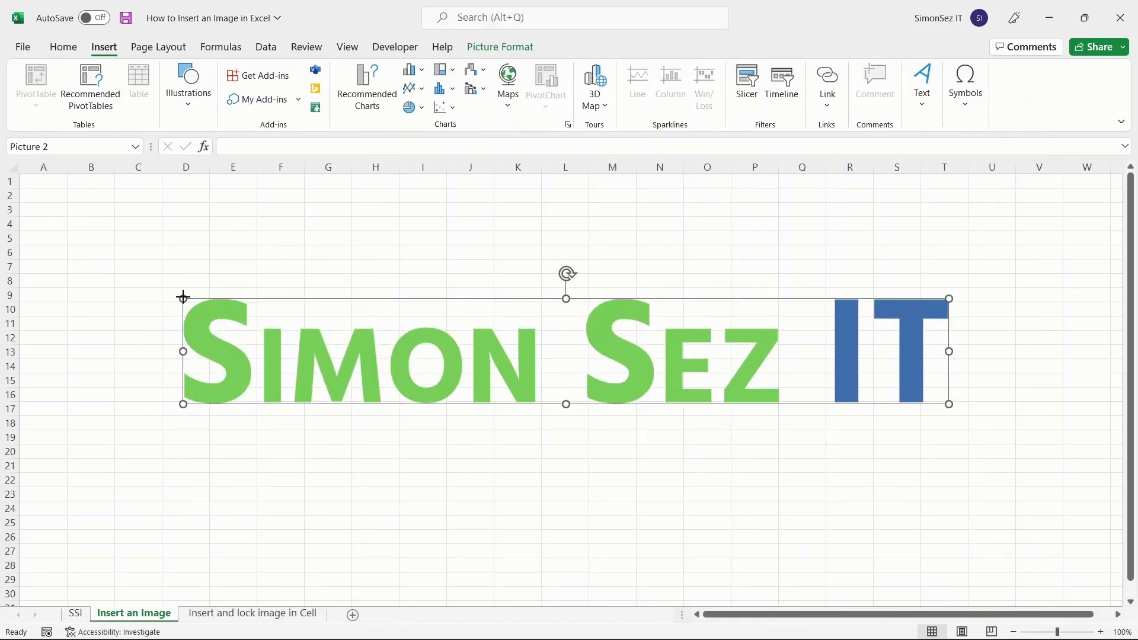
drag(183, 296, 203, 302)
drag(551, 333, 536, 329)
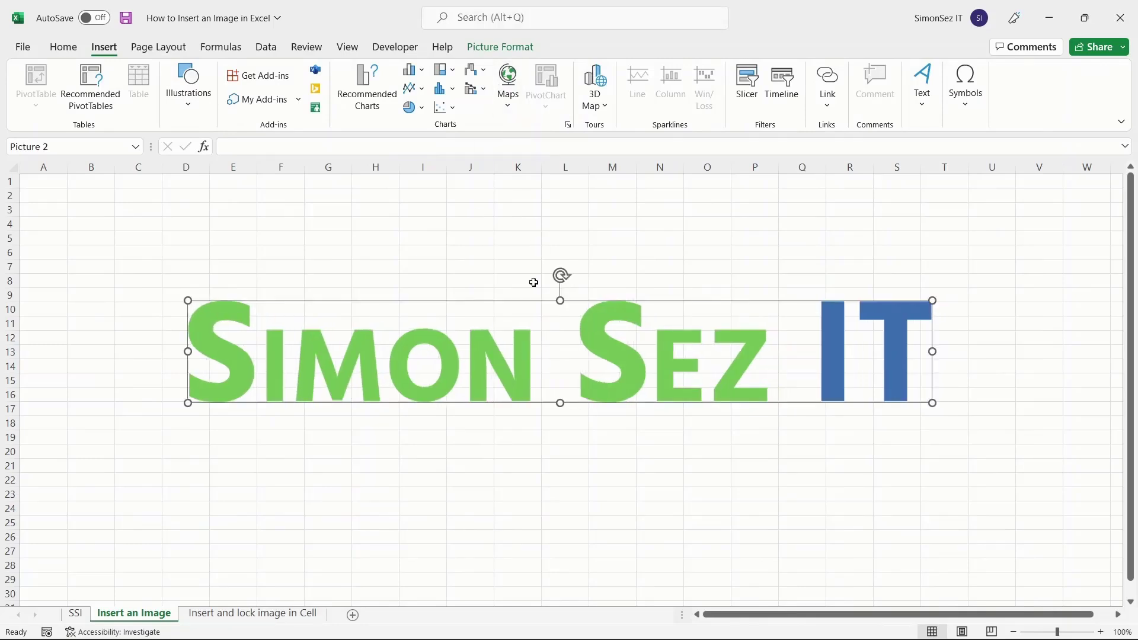
click(505, 49)
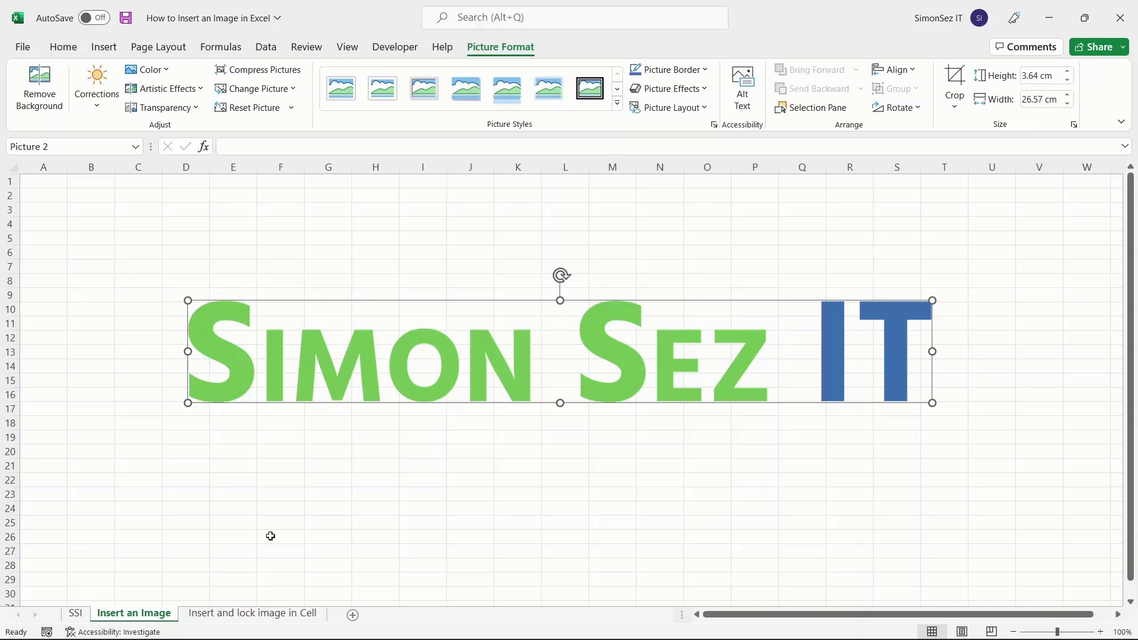
click(248, 614)
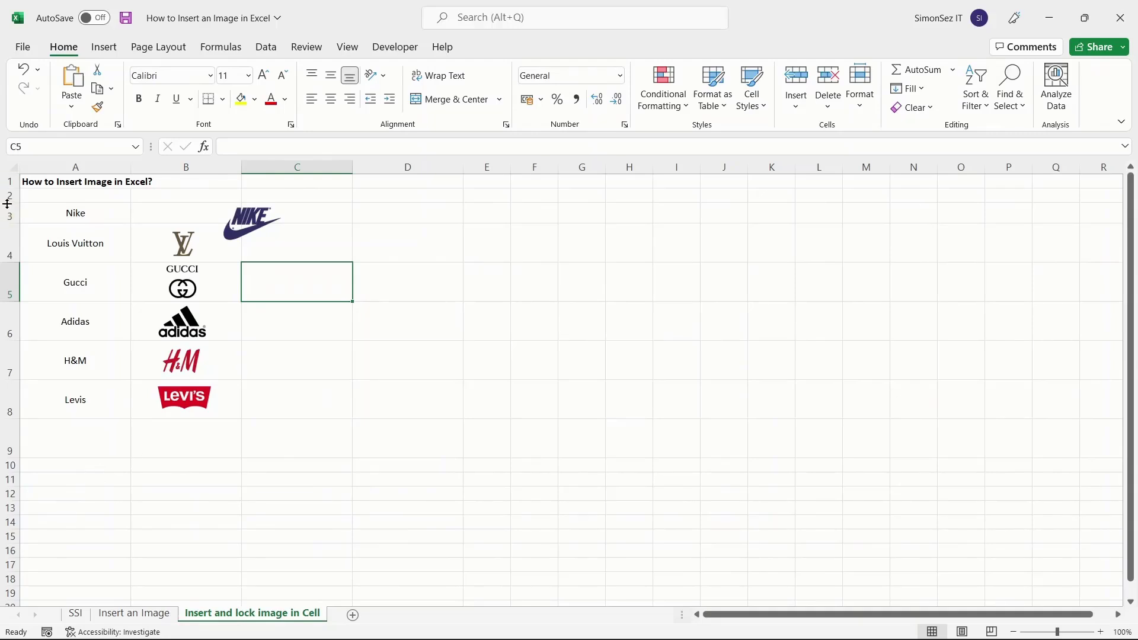
Step: Resize and drag the Nike logo to fit inside cell B3, restoring the row height
drag(11, 202, 12, 247)
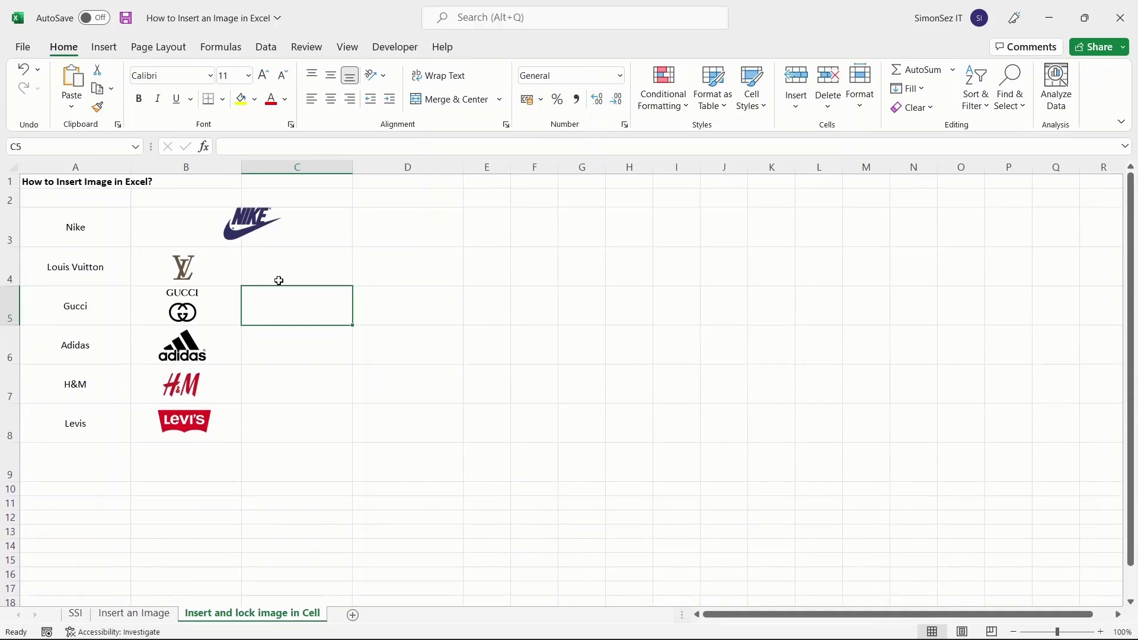
click(255, 219)
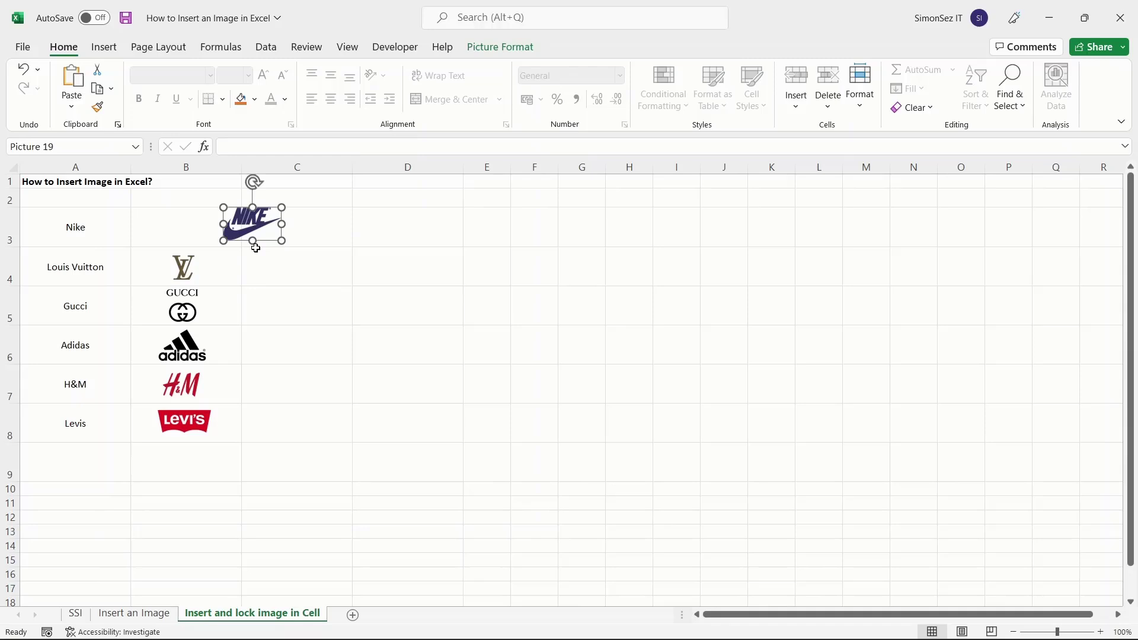
drag(283, 240, 190, 226)
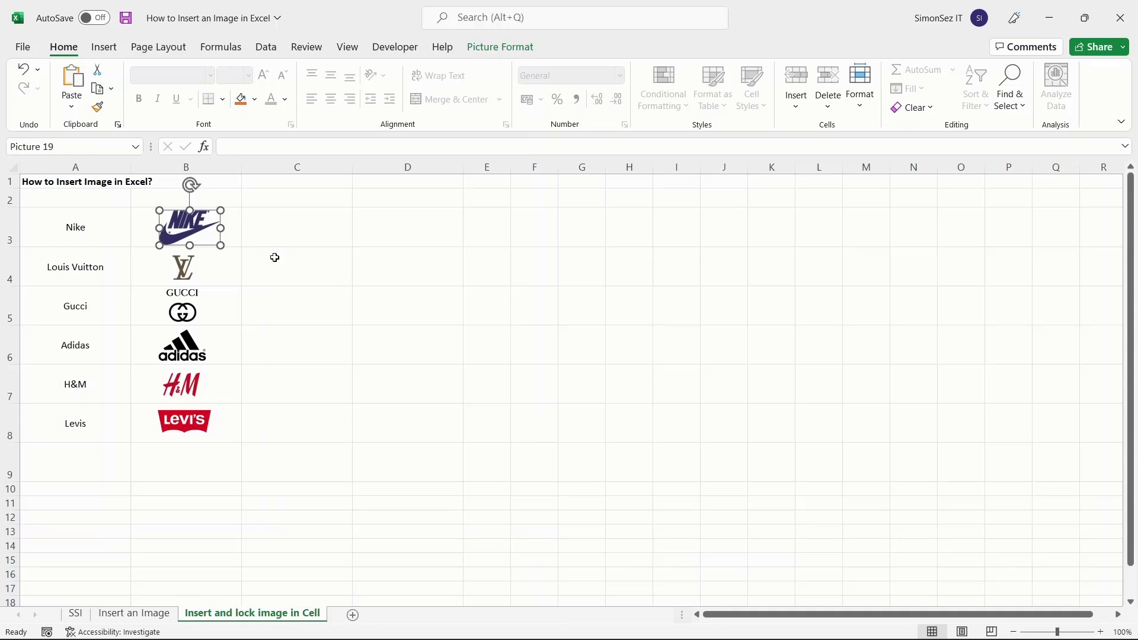
mouse_move(16, 250)
mouse_down()
mouse_move(12, 234)
mouse_move(12, 249)
mouse_up()
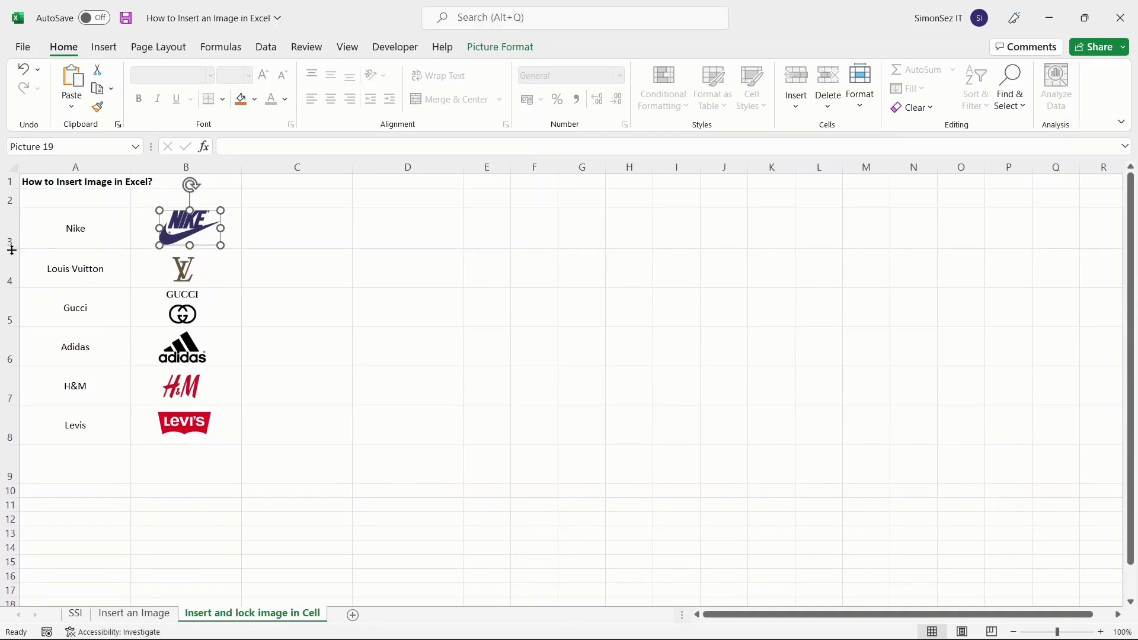
Step: Set the Nike picture's property to 'Move and size with cells' and verify it follows row 3
right_click(188, 226)
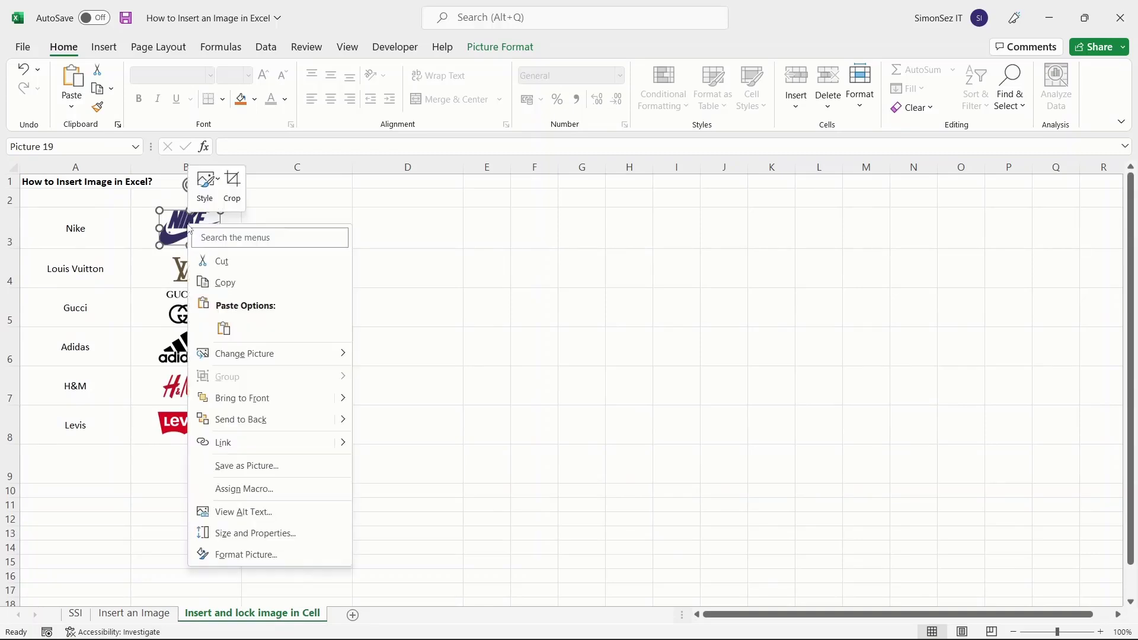
click(255, 555)
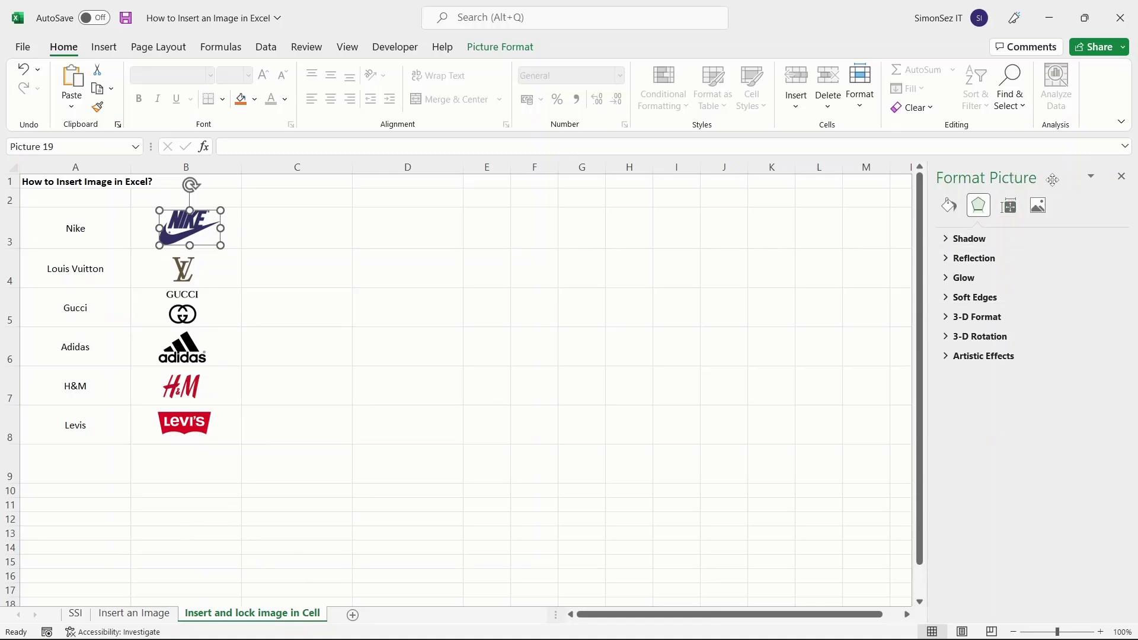
click(1011, 209)
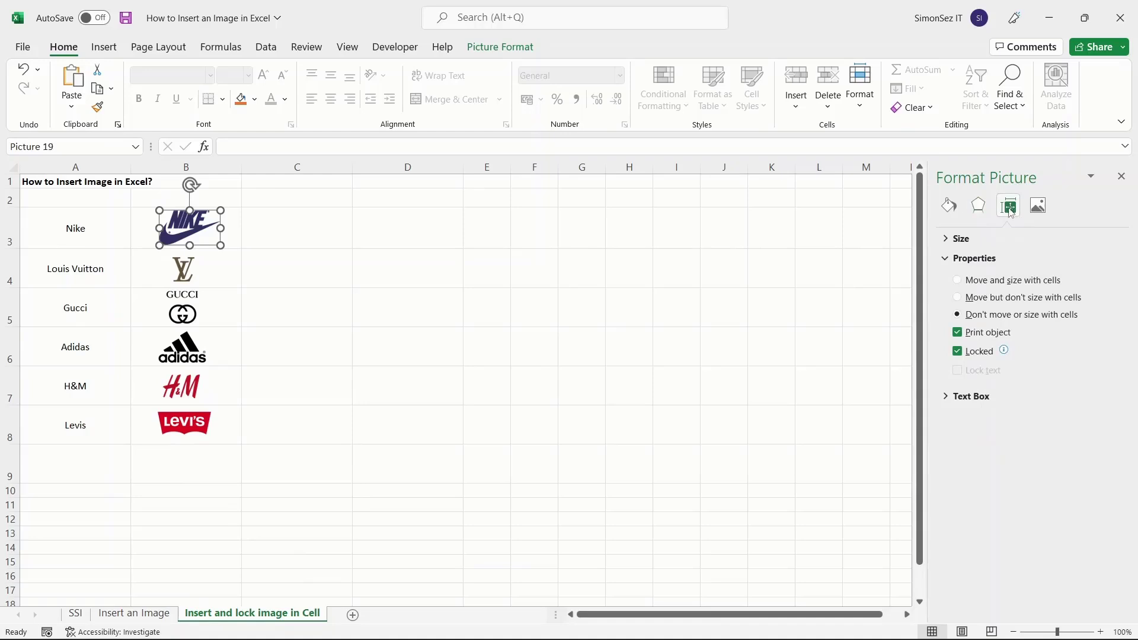
click(957, 281)
click(1121, 176)
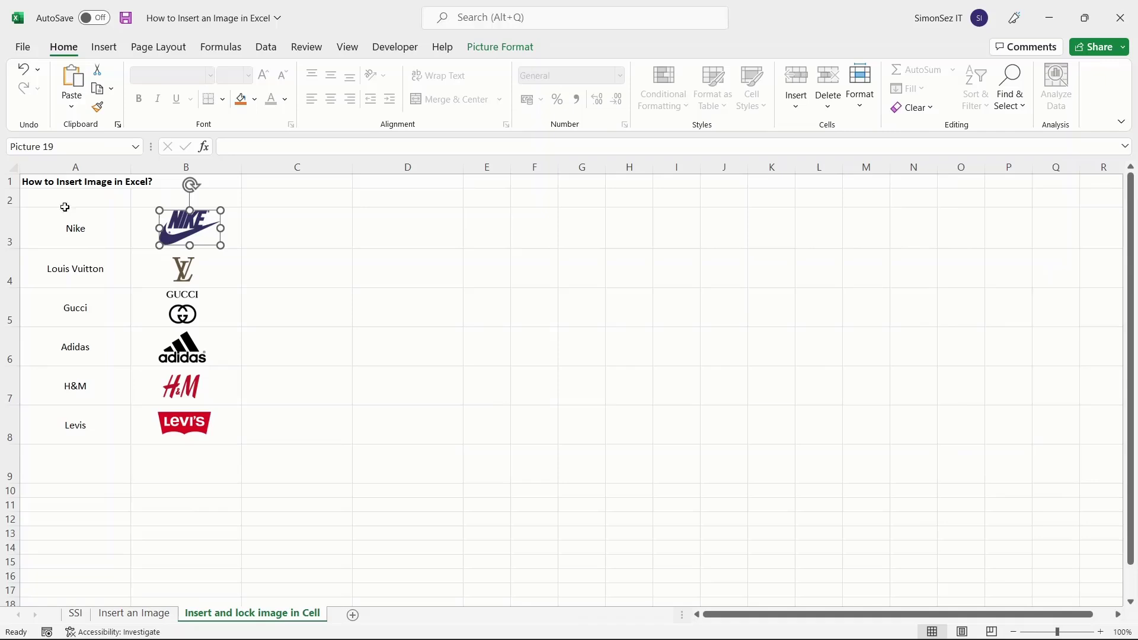
mouse_move(12, 249)
mouse_down()
mouse_move(10, 236)
mouse_move(10, 249)
mouse_up()
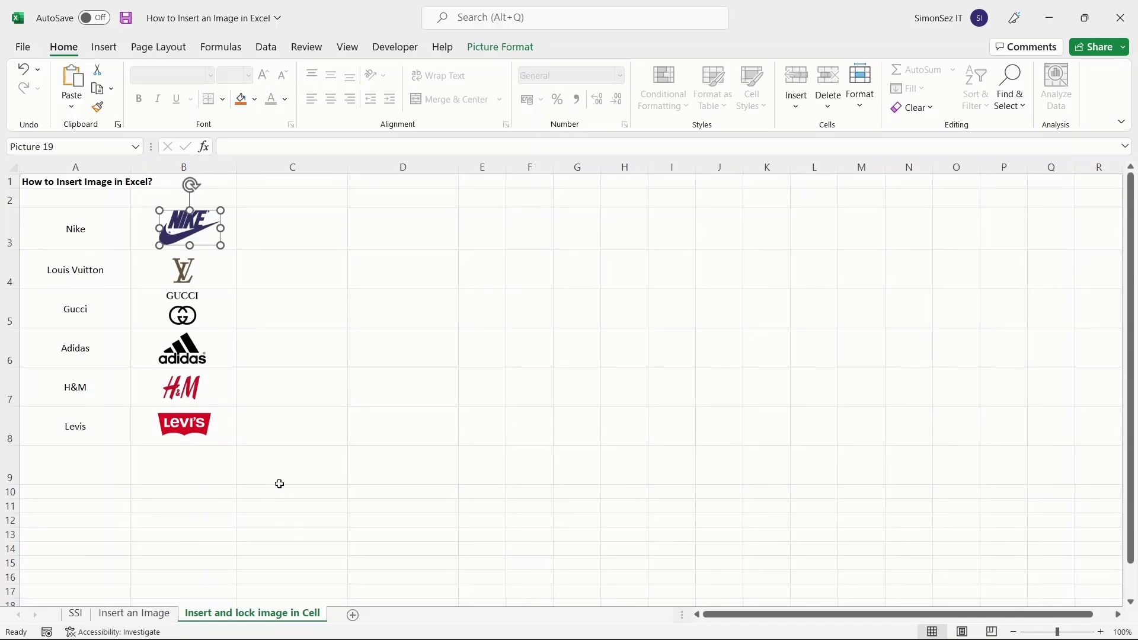
click(290, 465)
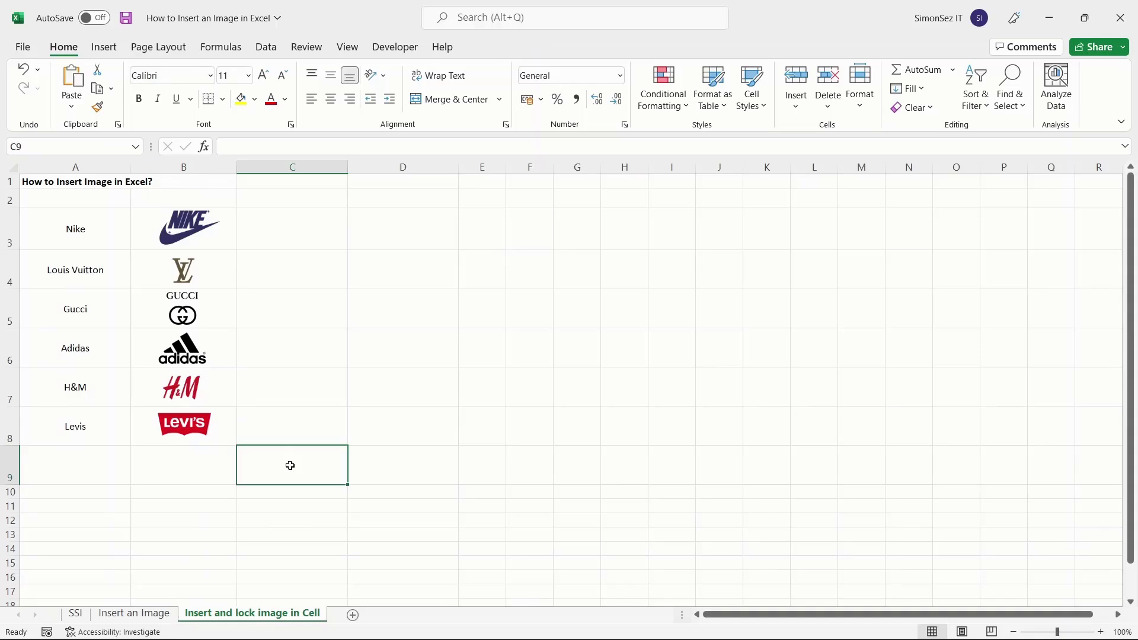
Step: Return to the SSI sheet with the 'How to Insert Image in Excel?' title picture
click(76, 613)
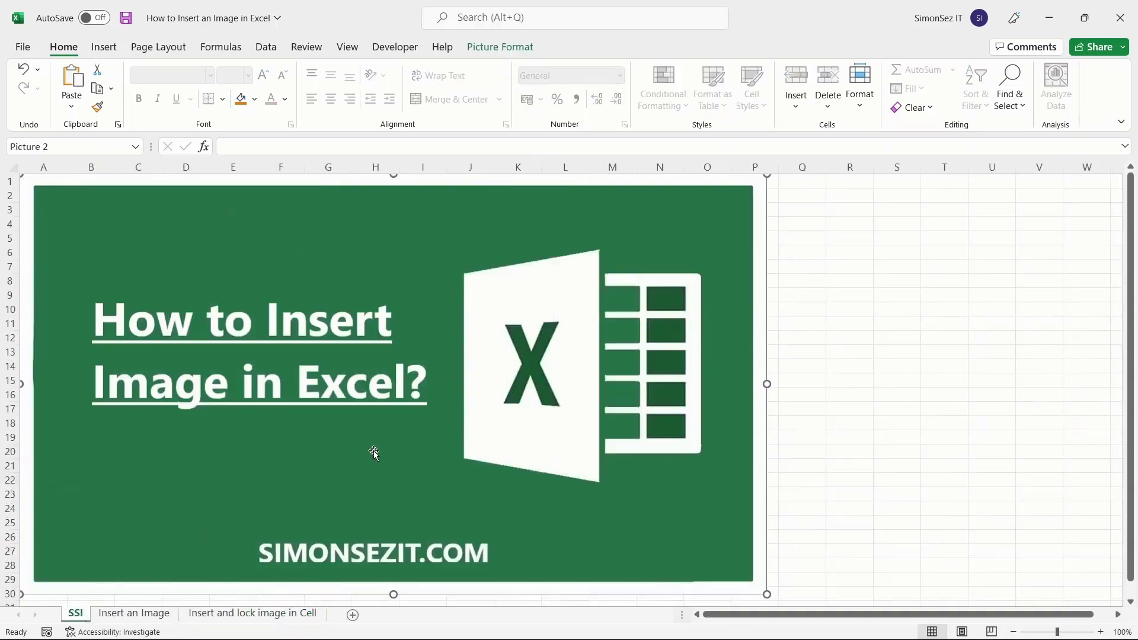